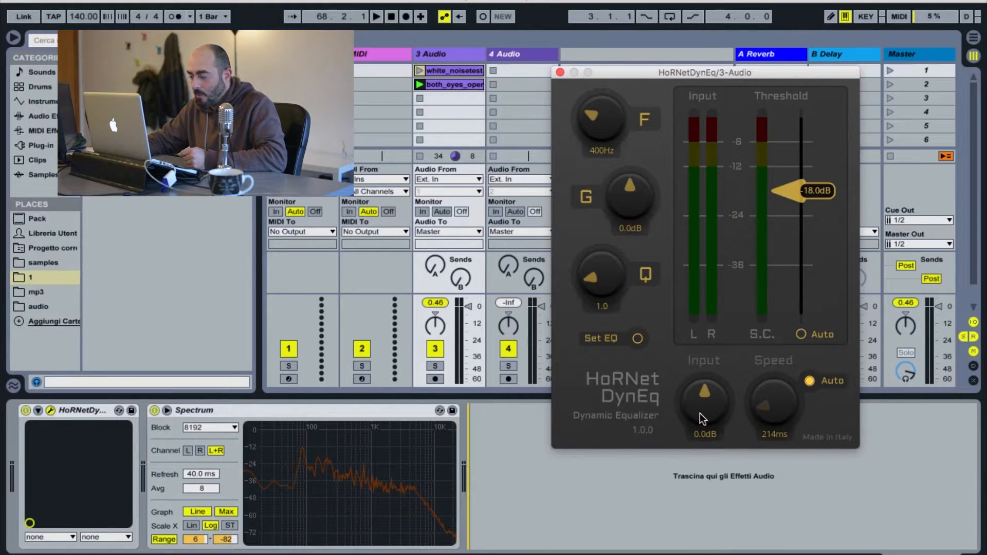
Try a manual speed of 72 ms on the dynamic equalizer and return the speed to automatic.
mouse_move(711, 405)
left_mouse_down()
mouse_move(709, 525)
mouse_move(698, 399)
mouse_move(700, 419)
left_mouse_up()
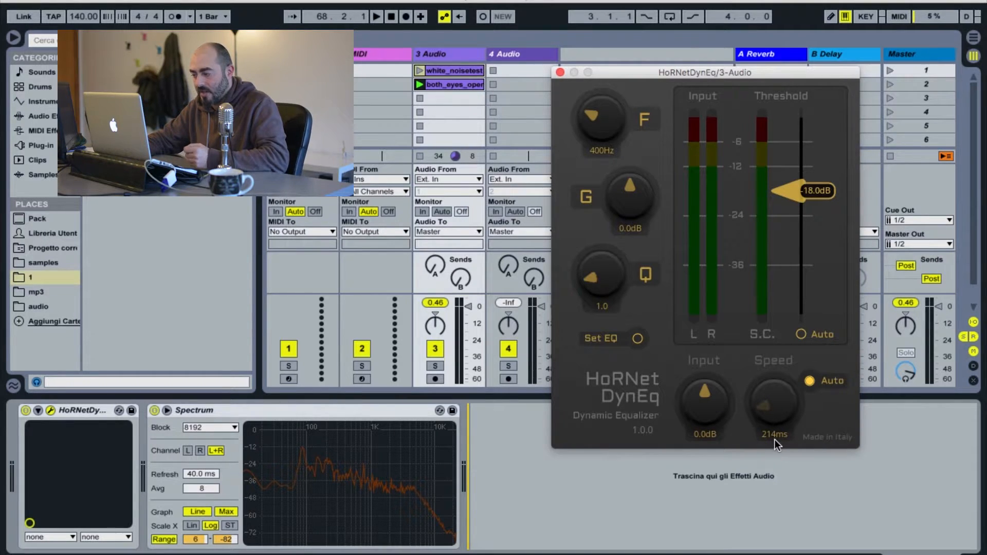
left_click(810, 381)
left_click_drag(782, 417, 793, 447)
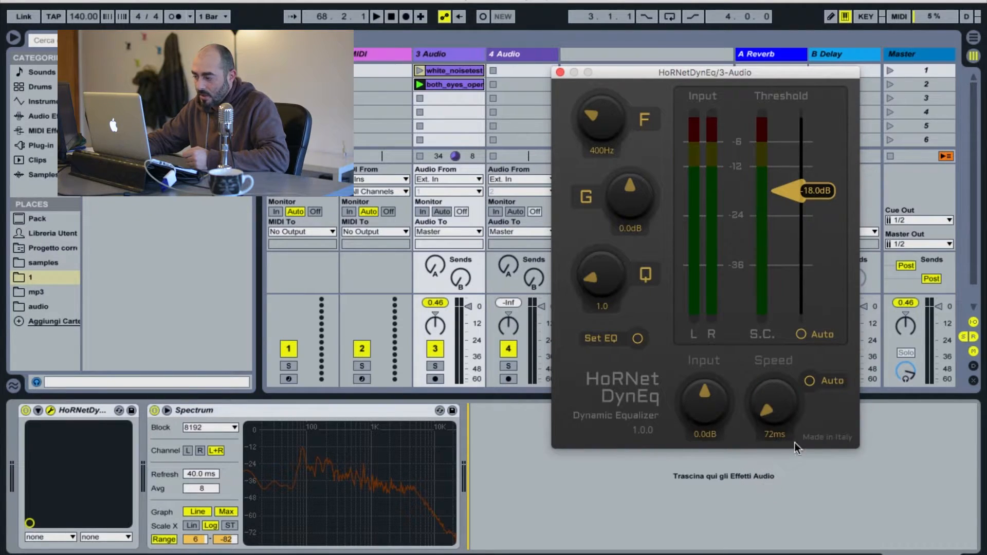
left_click(809, 385)
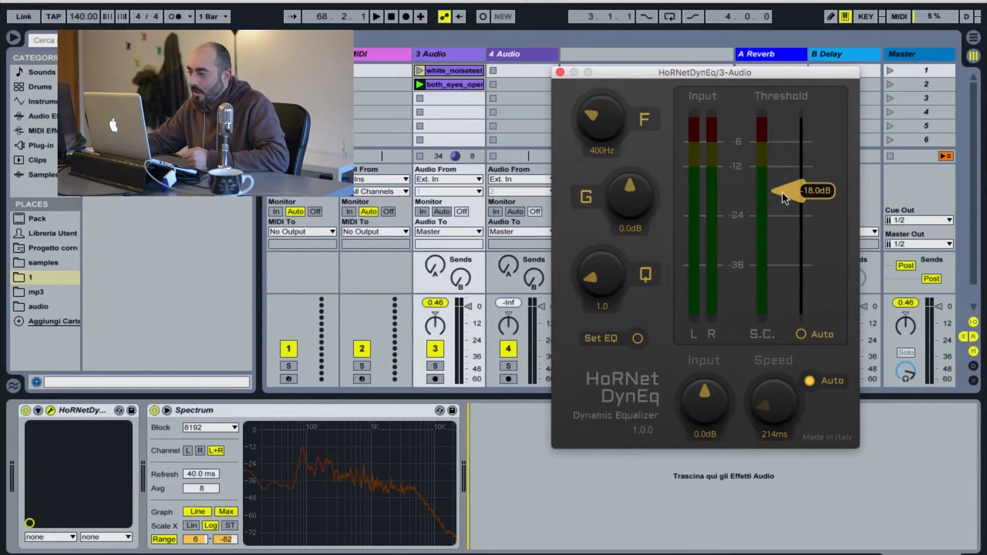
Lower the dynamic equalizer's threshold to -23.5 dB and briefly try the automatic threshold.
left_click_drag(787, 193, 780, 218)
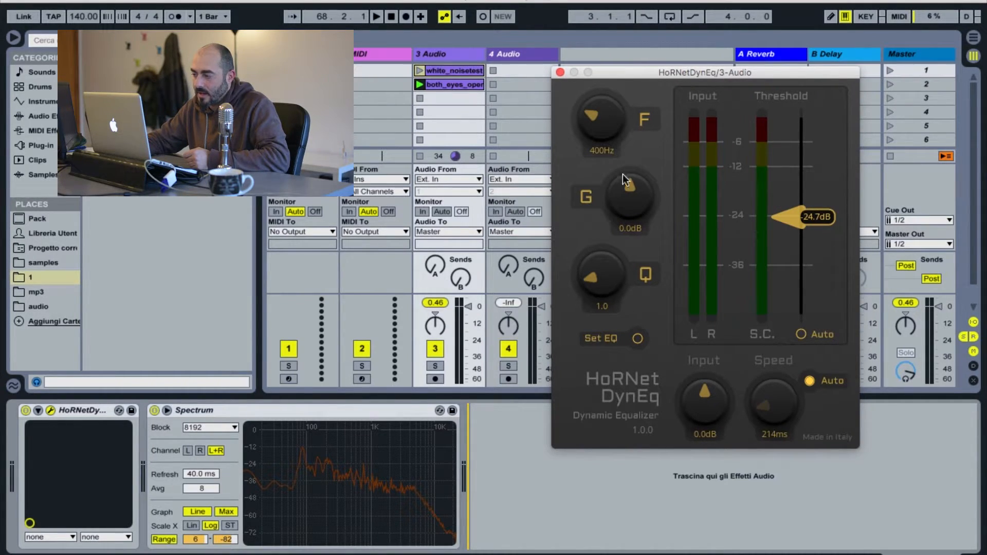
left_click_drag(786, 221, 787, 213)
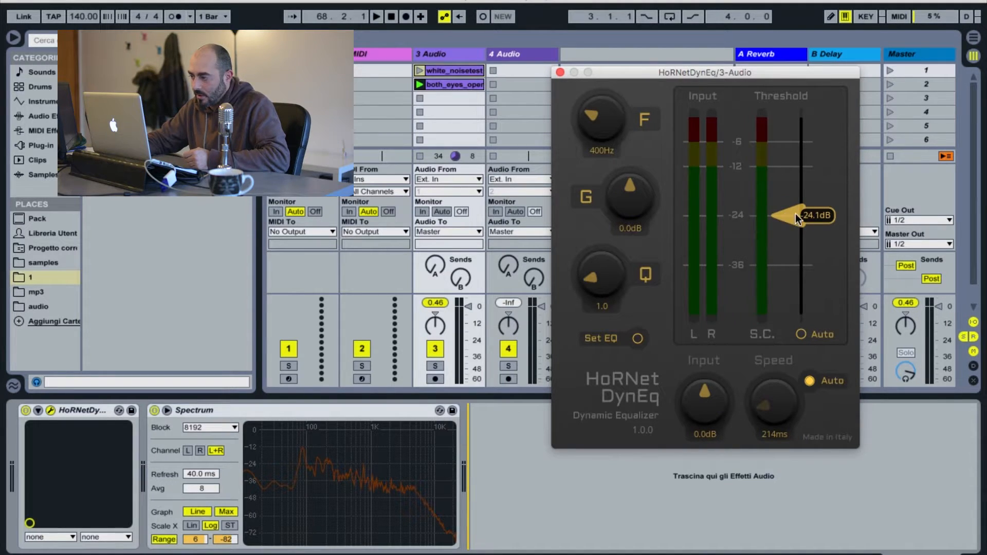
left_click_drag(785, 212, 776, 210)
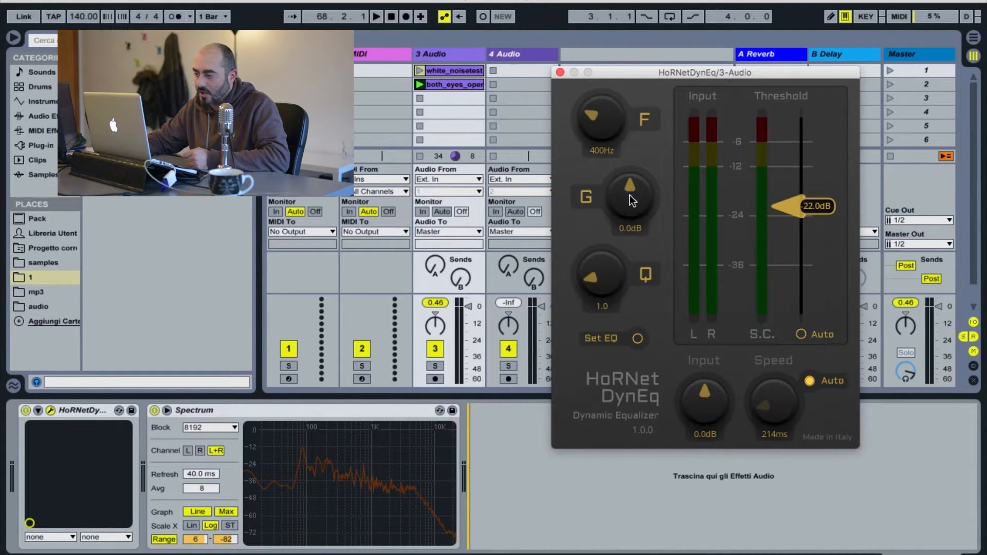
left_click_drag(773, 200, 763, 219)
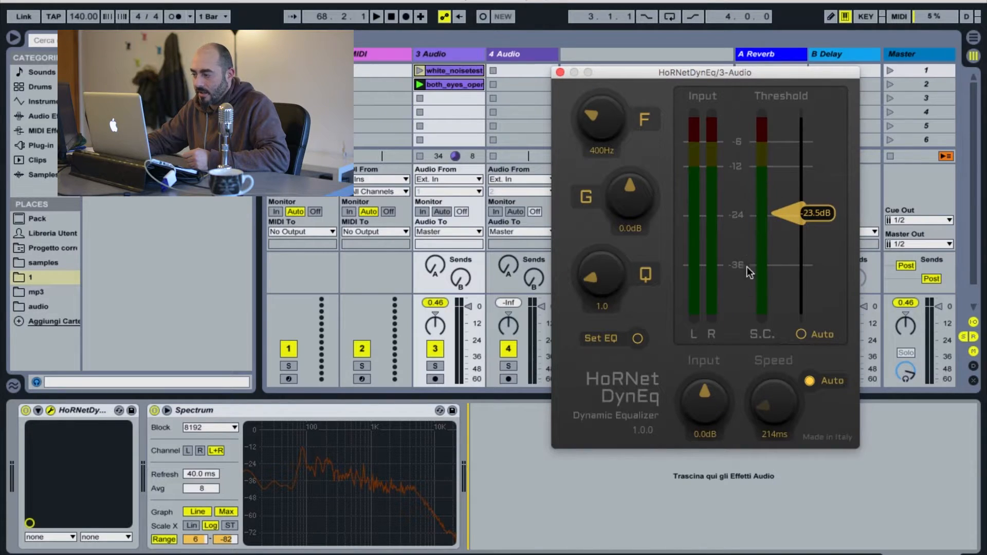
left_click(802, 335)
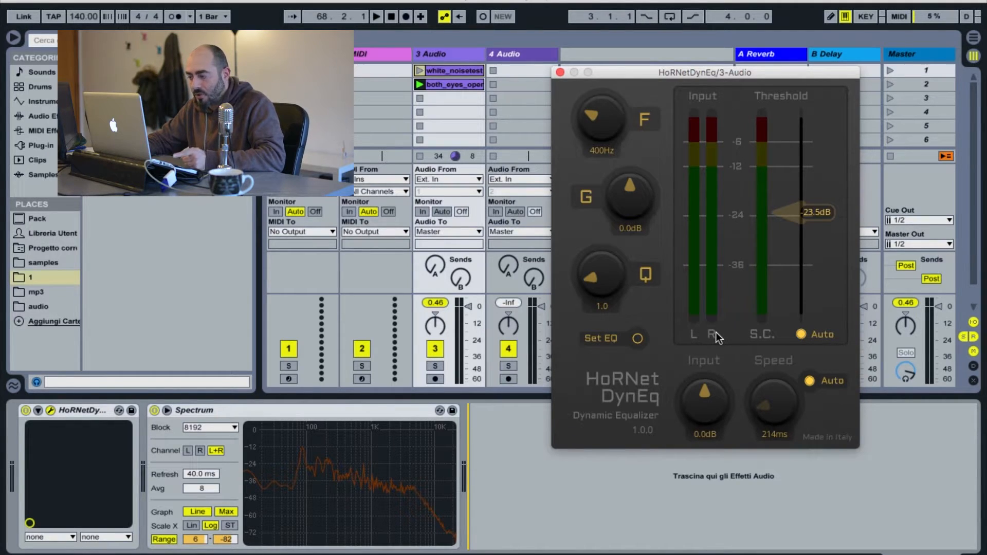
left_click(800, 334)
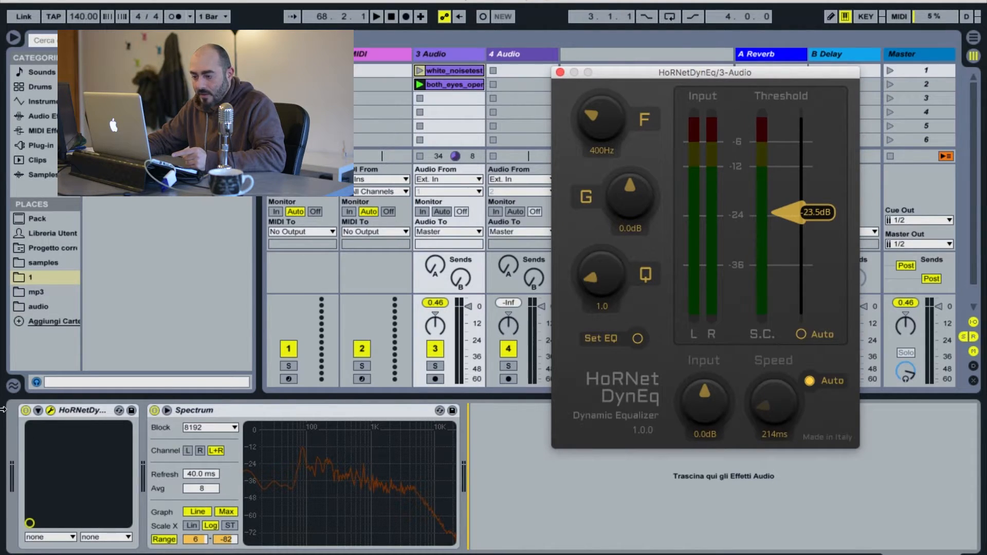
Bypass the dynamic equalizer and play the track to hear the unprocessed audio.
left_click(26, 410)
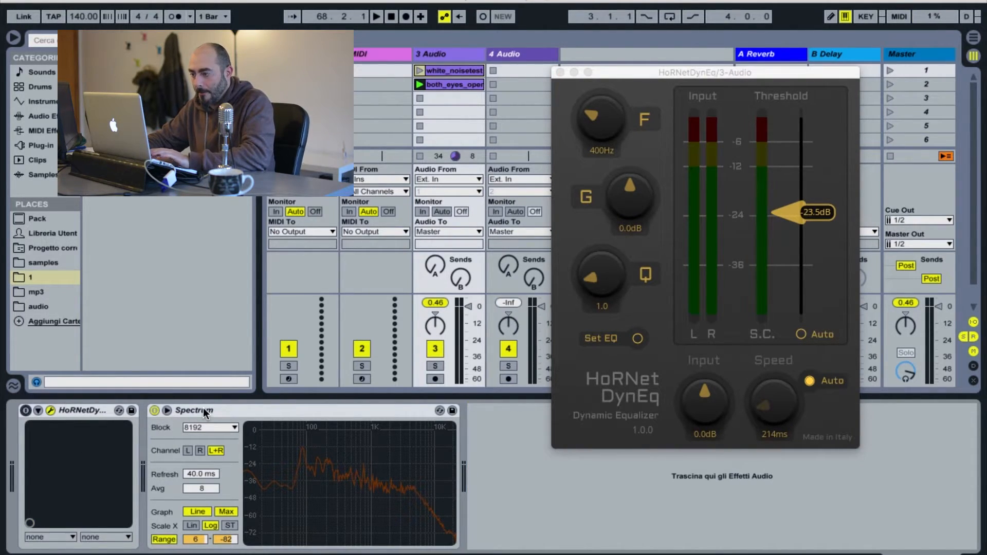
key("space")
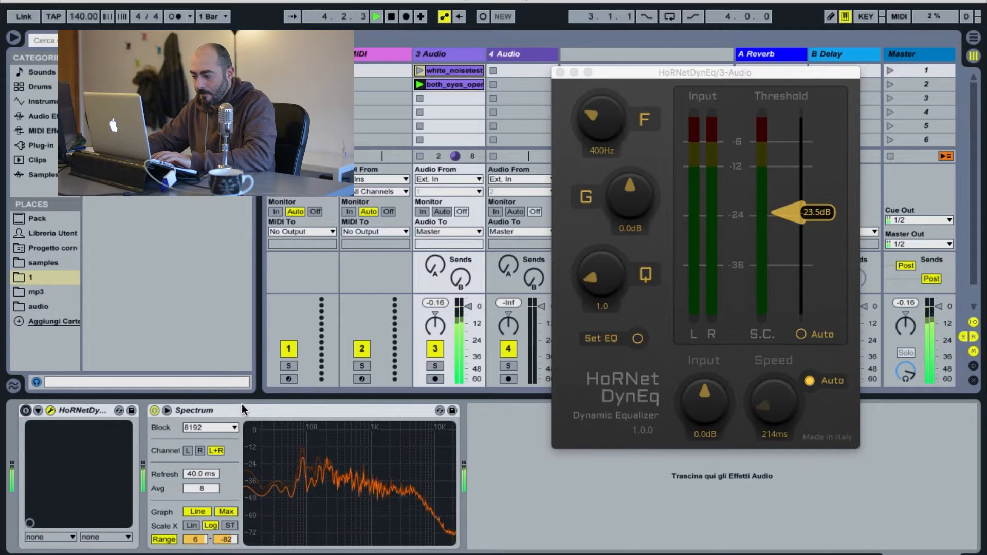
key("space")
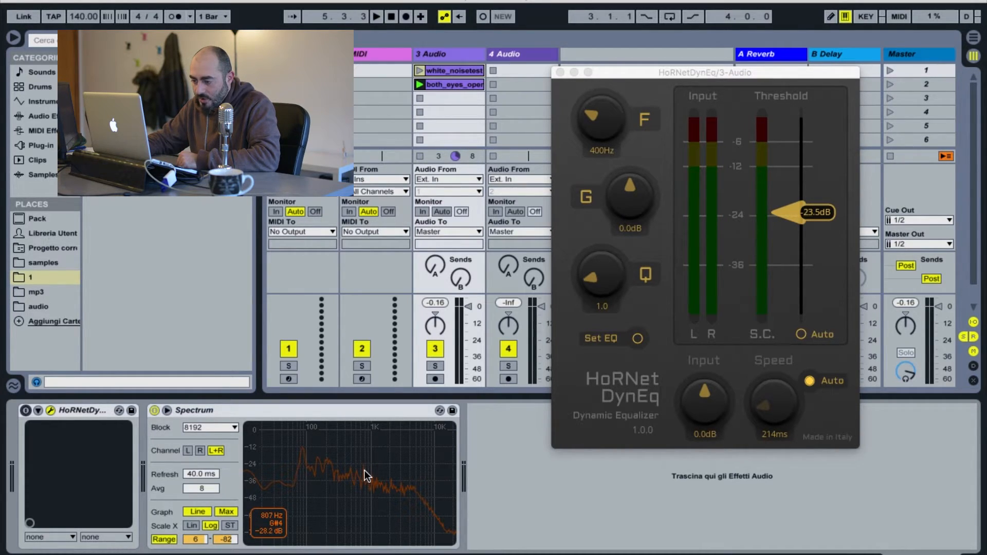
Set the equalizer frequency to 800 Hz and turn on Set EQ mode.
double_click(602, 151)
type("800")
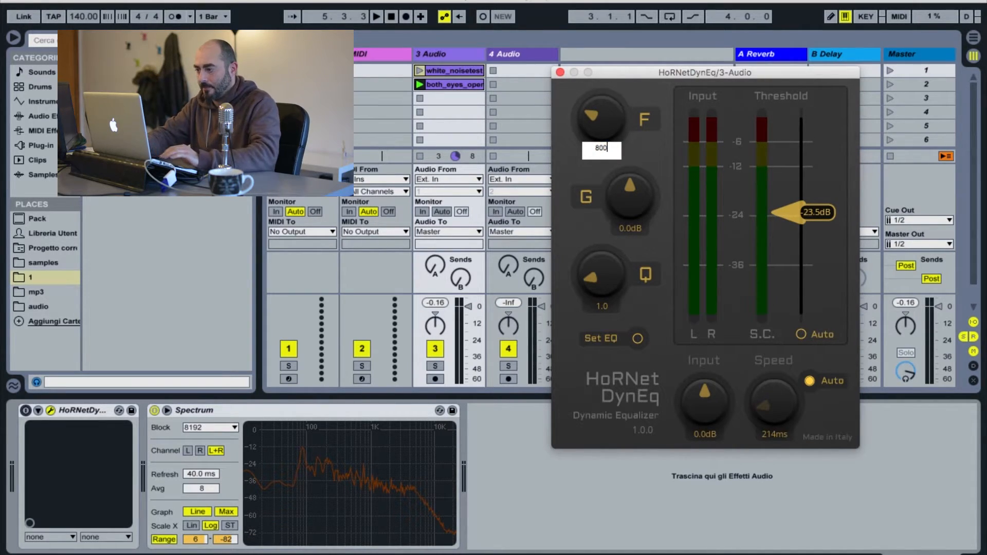
key("Return")
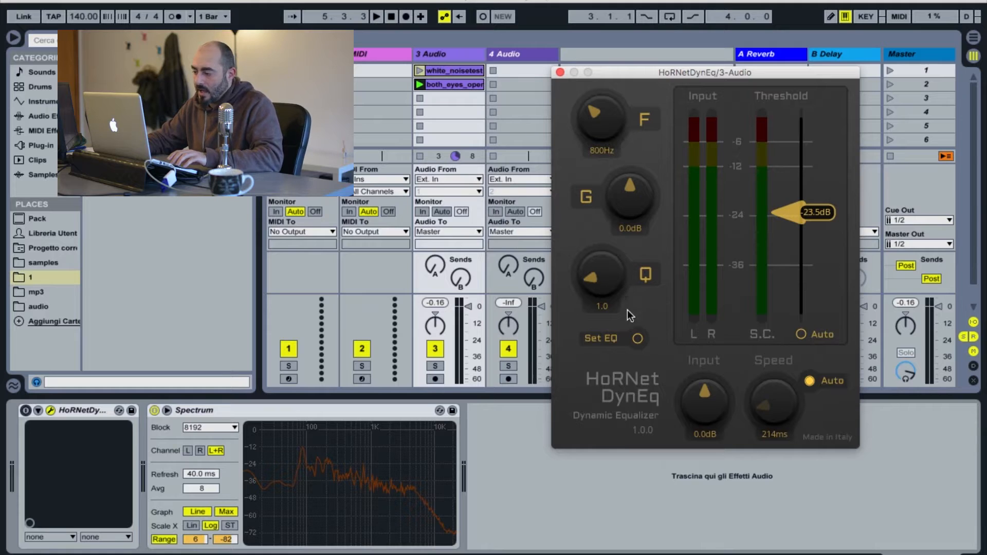
left_click(638, 338)
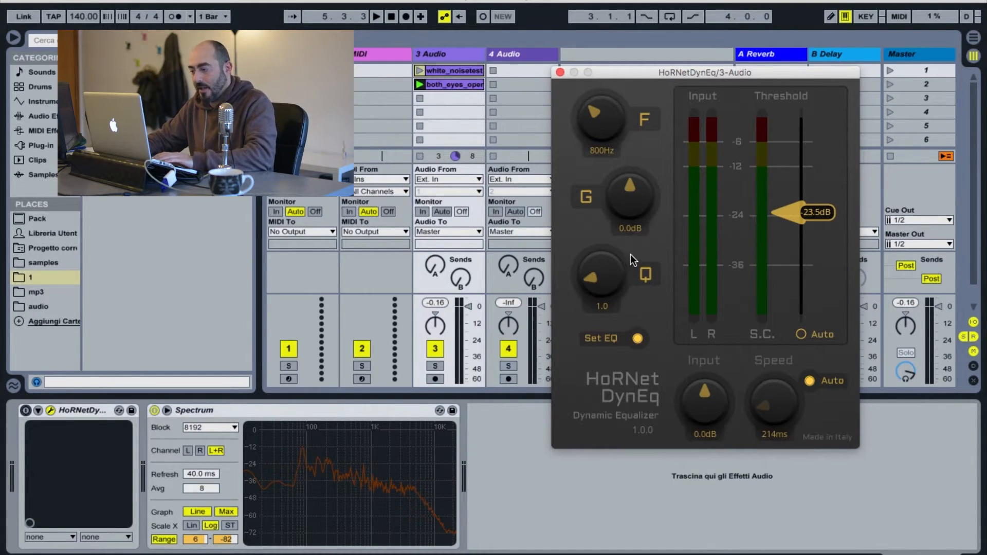
Start playback and raise the equalizer's Q to 8.0 and its gain to 15.0 dB.
key("space")
left_click_drag(618, 278, 595, 126)
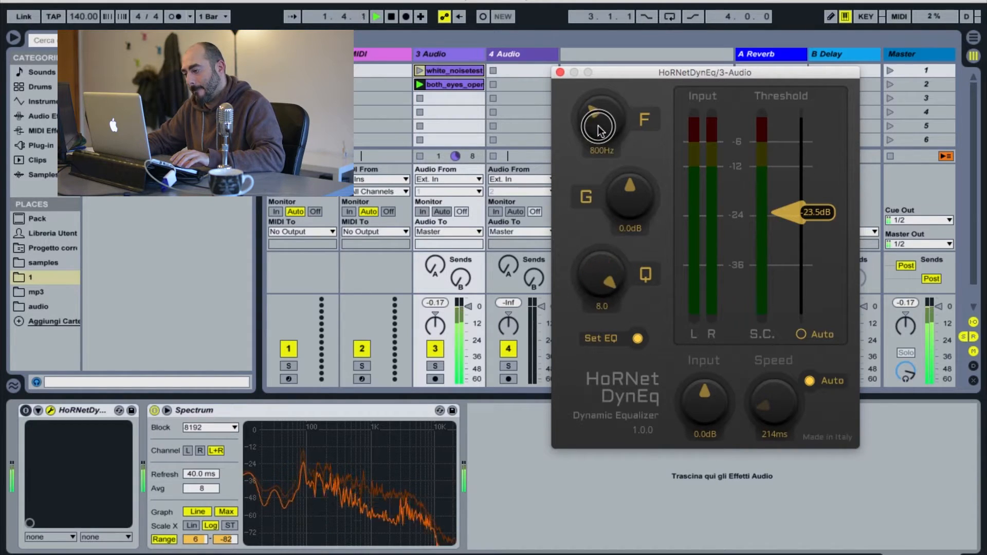
left_click_drag(649, 195, 627, 103)
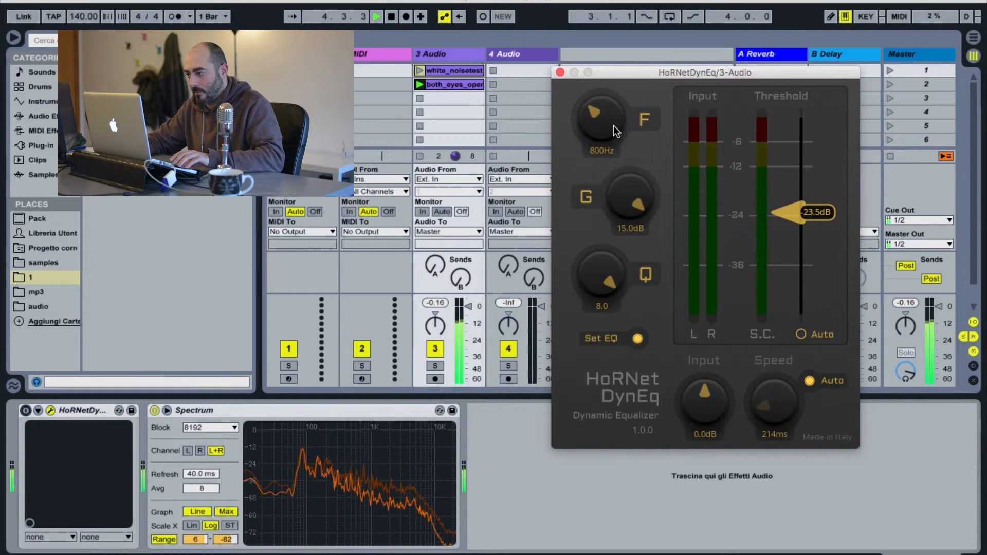
Re-enable the dynamic equalizer, sweep its frequency during playback to 773 Hz, and stop the track.
left_click(25, 411)
mouse_move(599, 124)
left_mouse_down()
mouse_move(598, 153)
mouse_move(605, 129)
left_mouse_up()
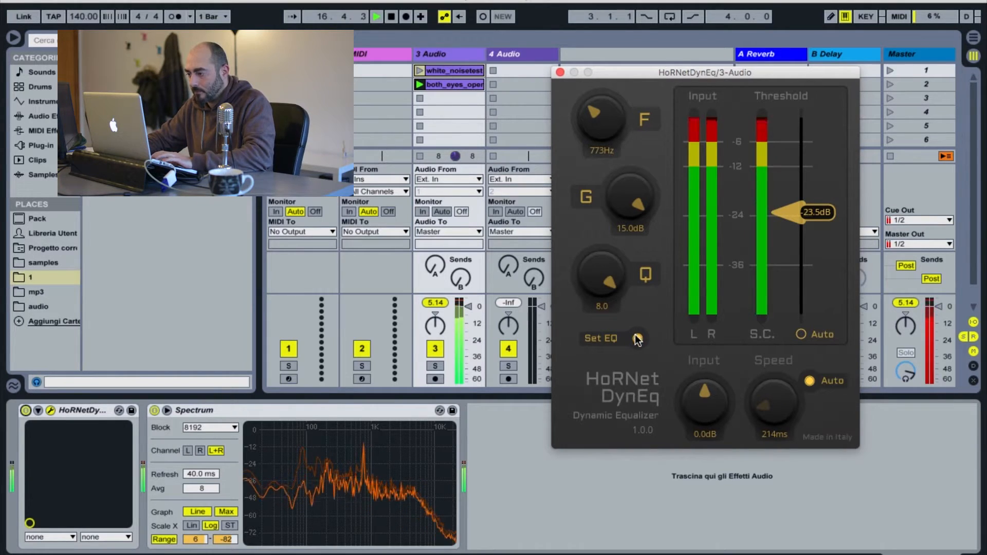
key("space")
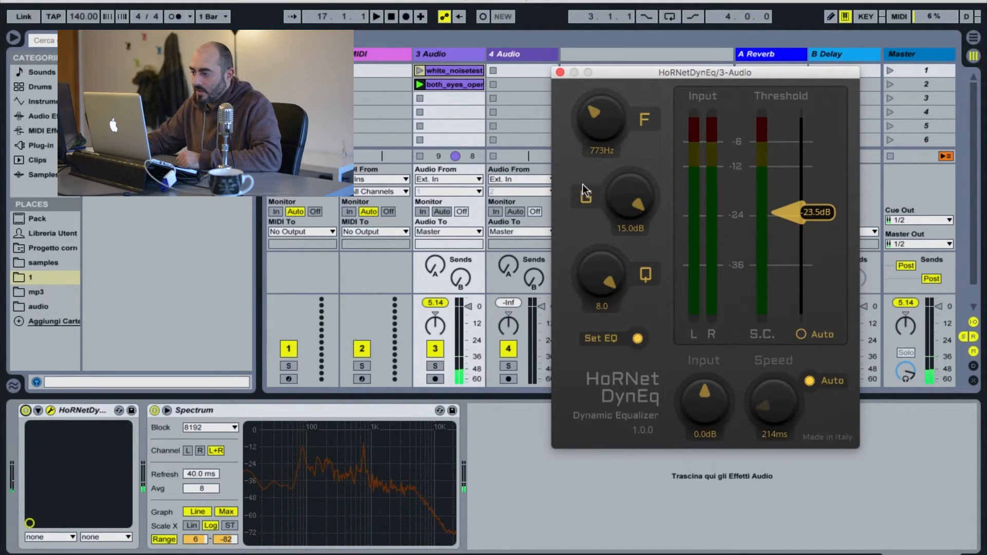
Turn off Set EQ mode, reduce the Q to 4.0, and set the gain to -10.1 dB.
left_click(638, 338)
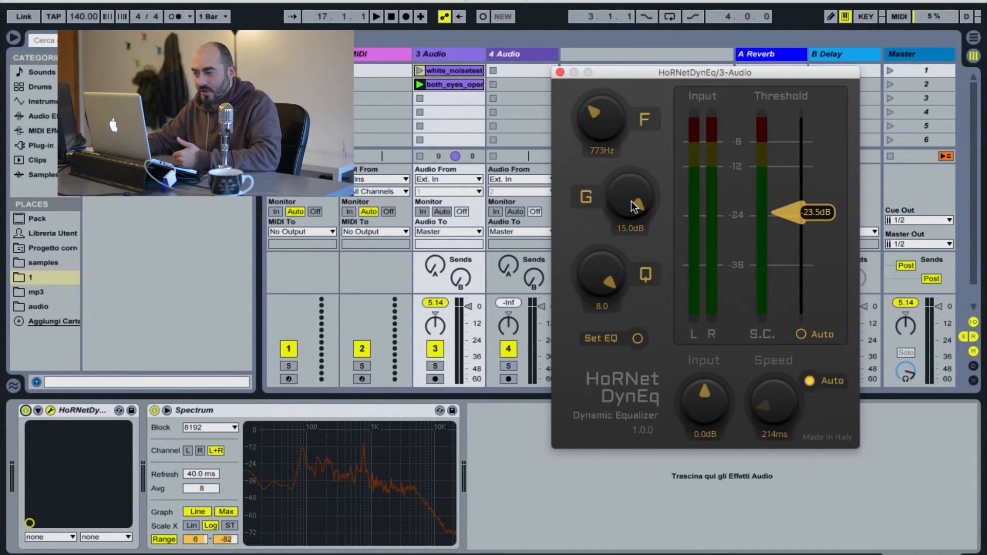
left_click_drag(604, 277, 610, 351)
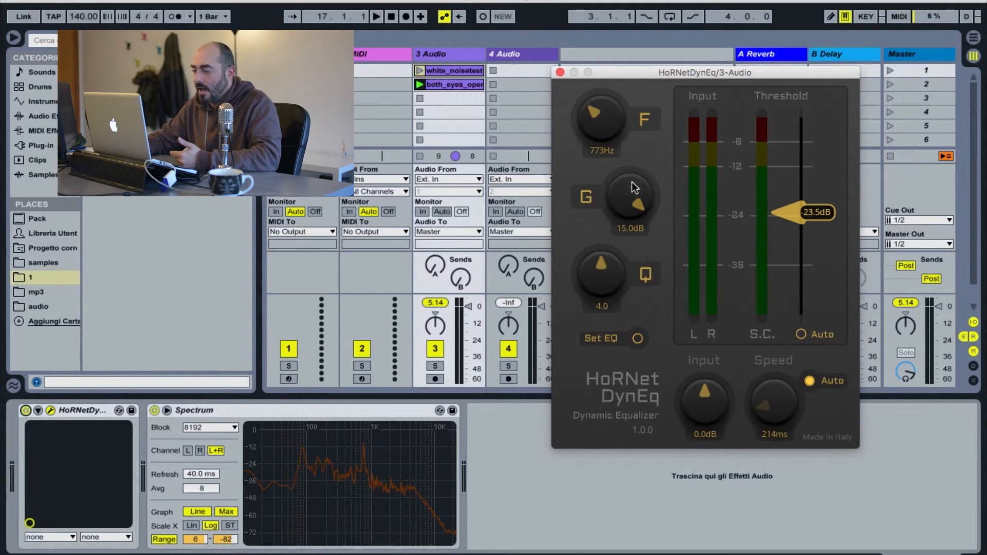
left_click_drag(631, 199, 623, 329)
Play the track with Set EQ mode on and off to compare the static and dynamic cuts.
left_click(638, 338)
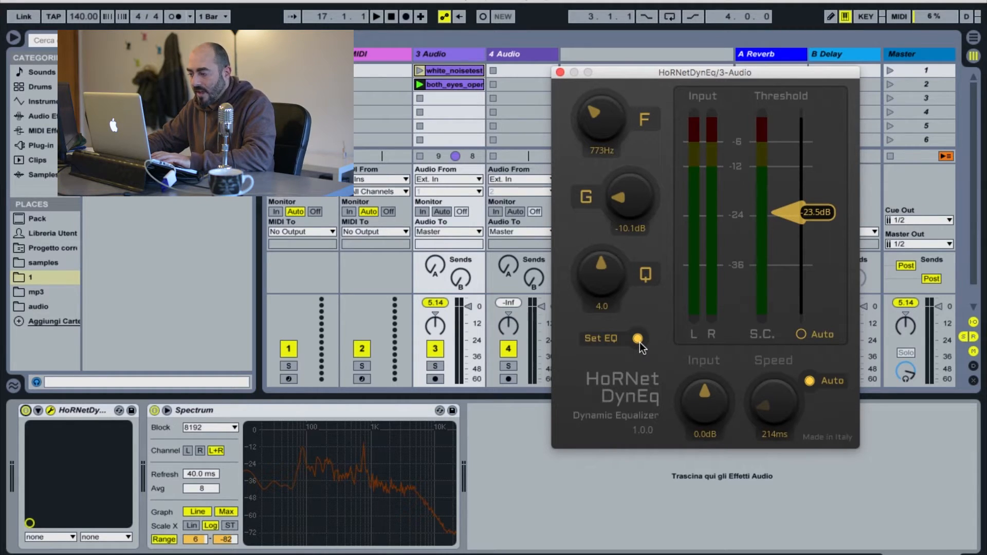
key("space")
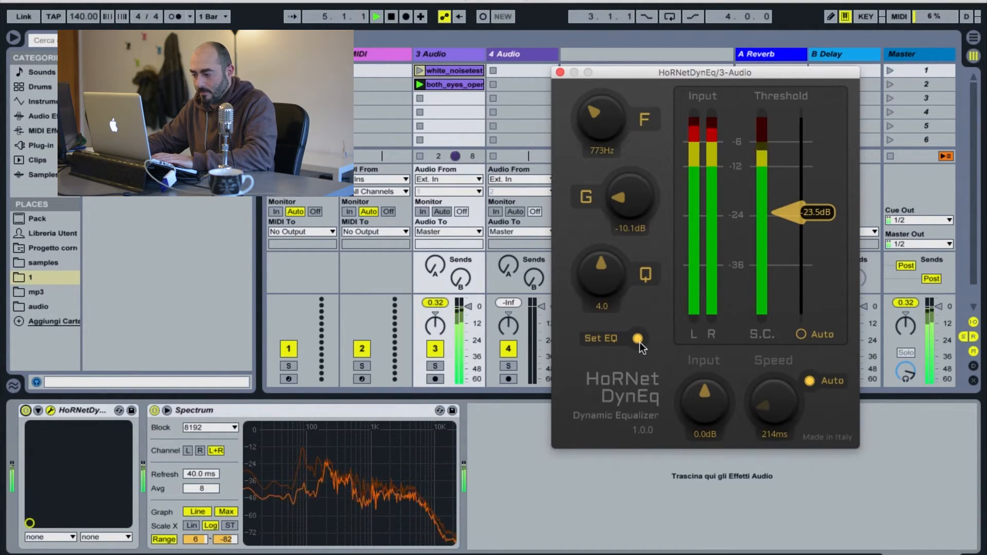
key("space")
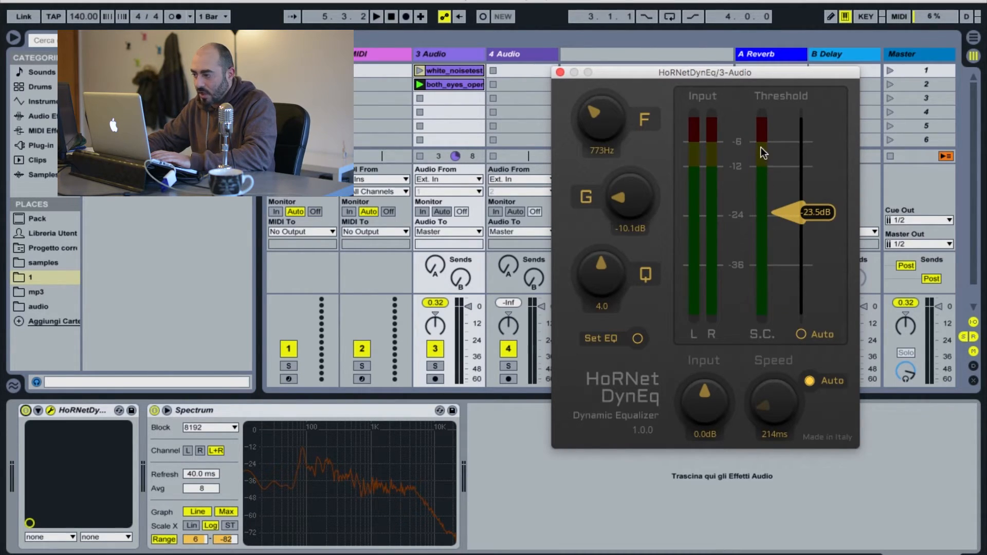
key("space")
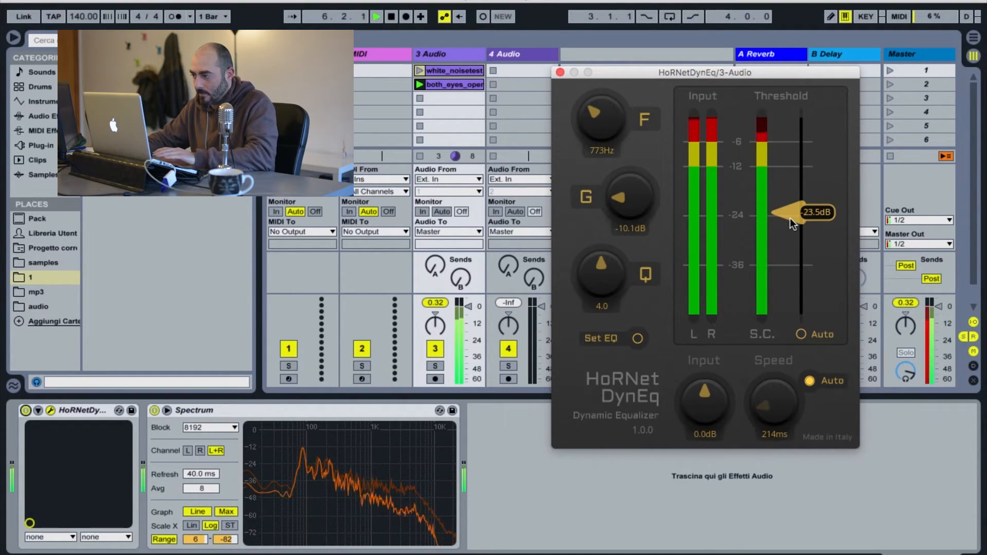
key("space")
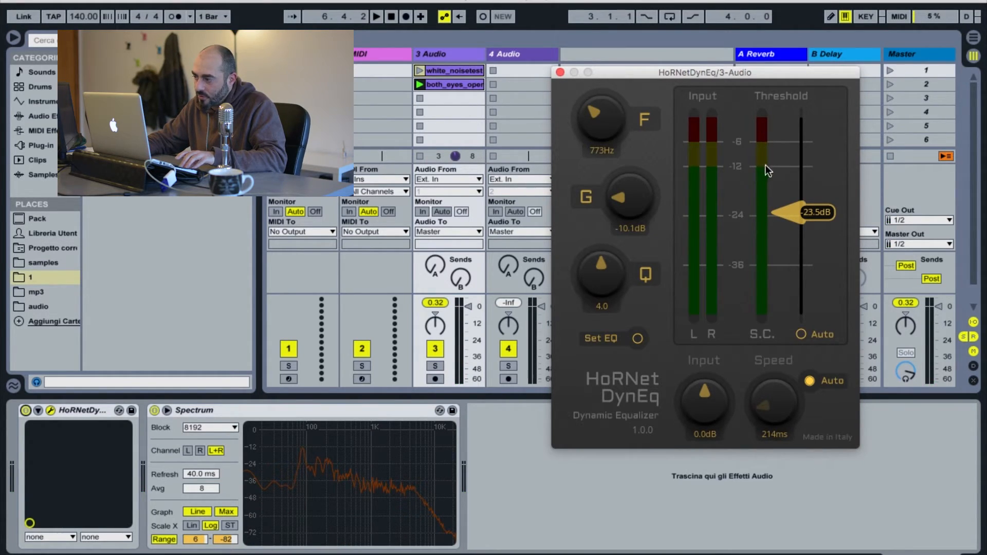
Raise the threshold to -10.6 dB, fine-tuning it against the side-chain level while the track plays.
left_click_drag(789, 208, 789, 162)
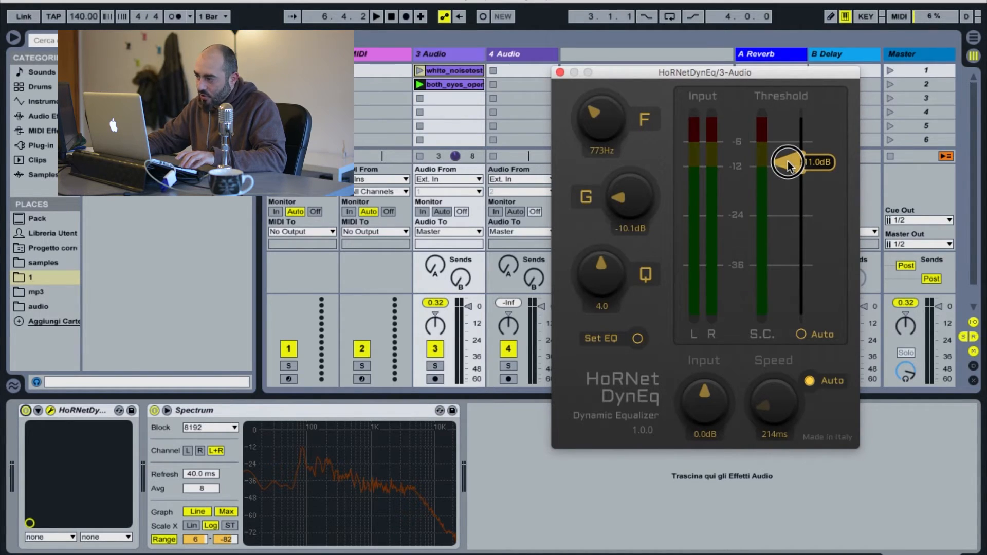
key("space")
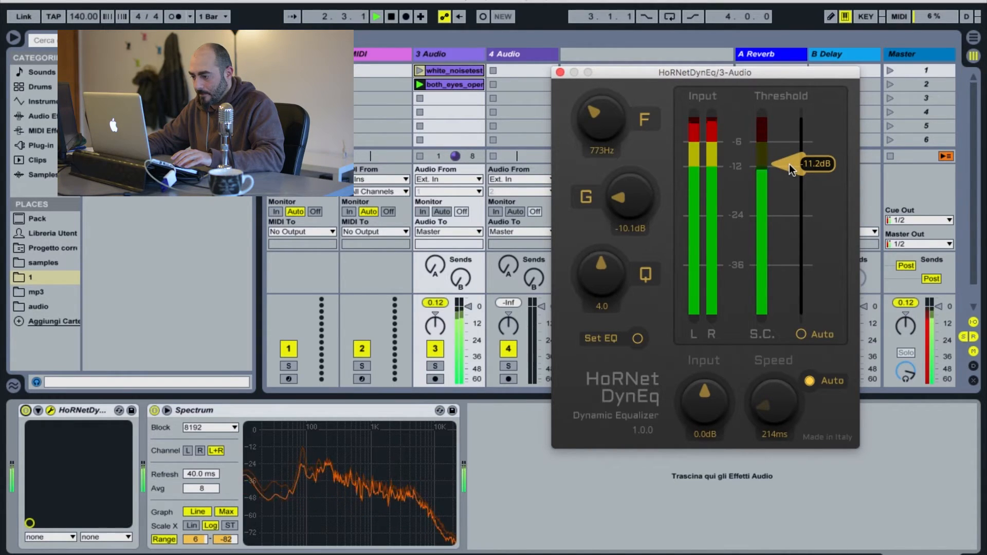
left_click_drag(790, 165, 790, 163)
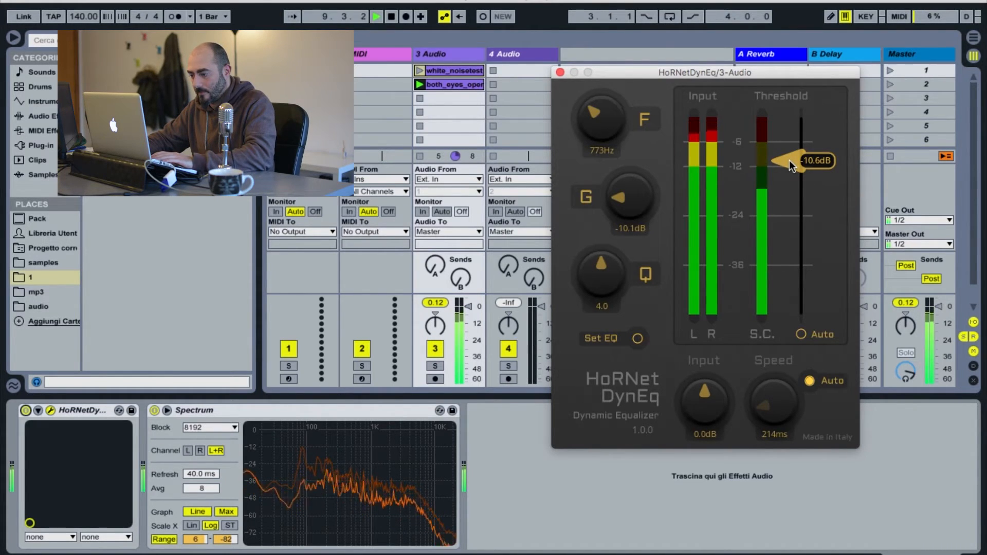
key("space")
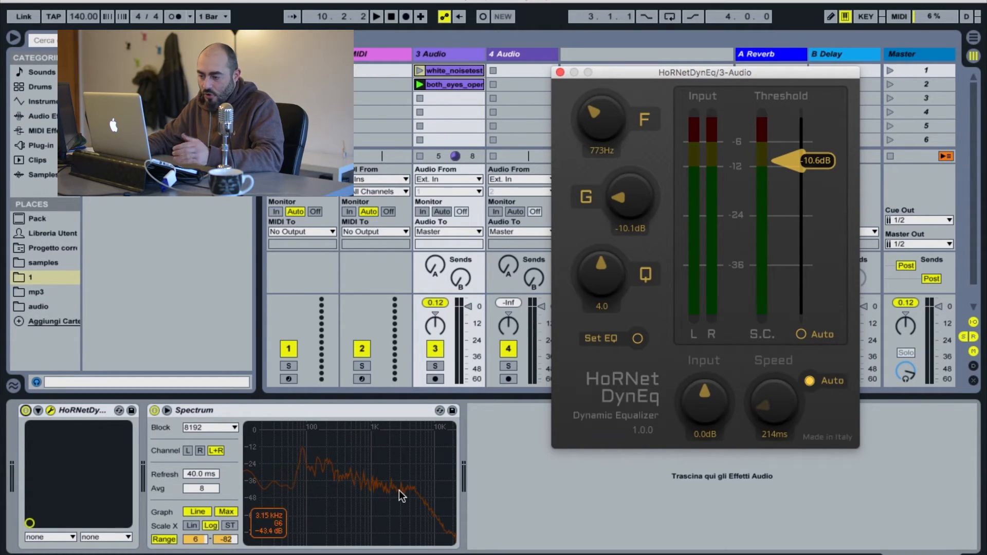
Play the track with the dynamic equalizer bypassed and re-enabled to compare the sound.
left_click(27, 410)
key("space")
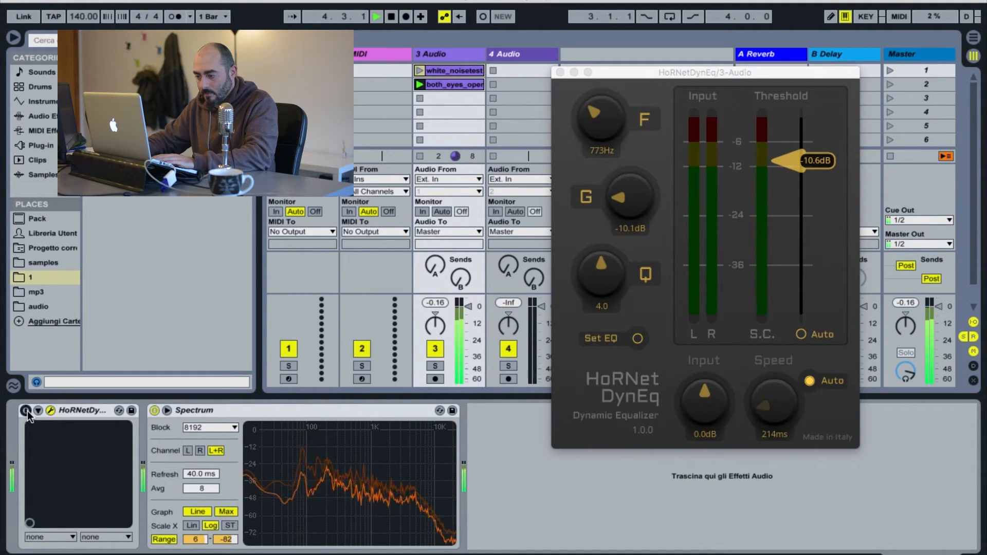
left_click(26, 410)
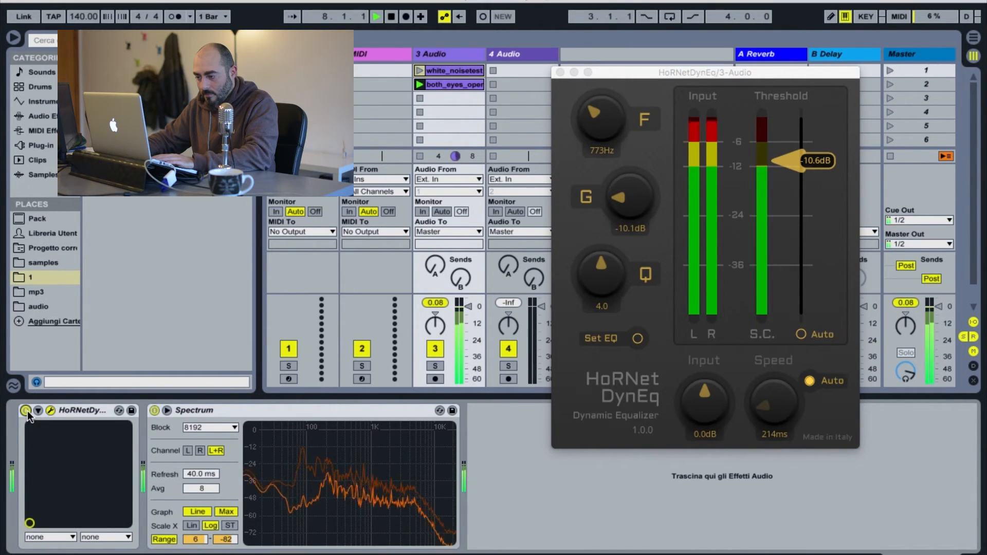
Deepen the equalizer's gain cut to -12.9 dB, stop playback, and clear the spectrum display.
left_click_drag(626, 206, 624, 218)
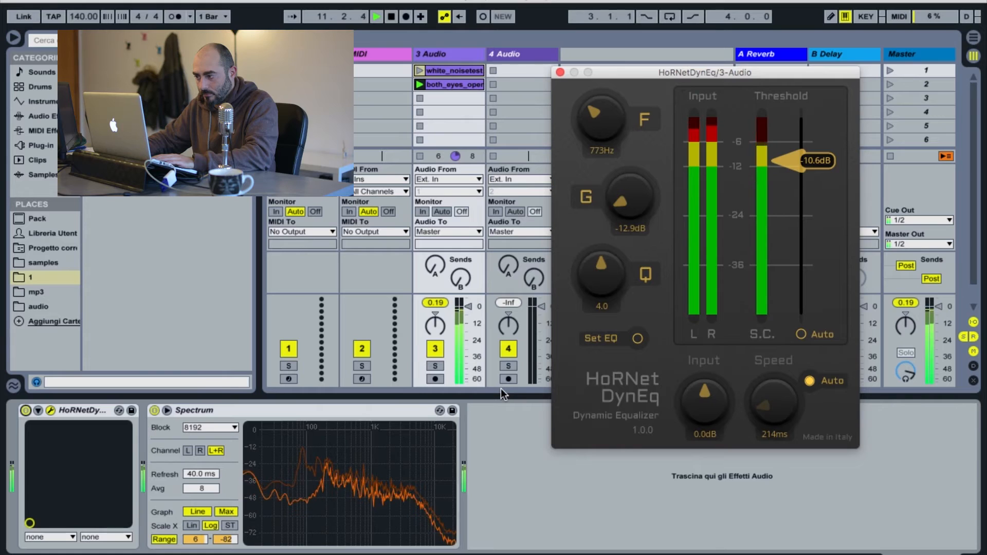
key("space")
left_click(402, 473)
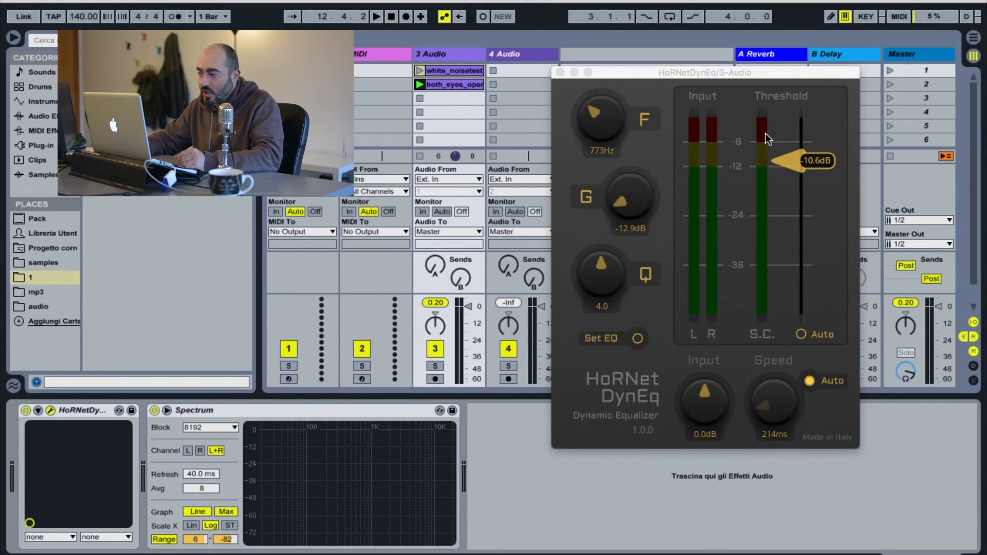
Turn on the automatic threshold, play the track to hear it working, and move the plug-in window slightly upward.
left_click(801, 334)
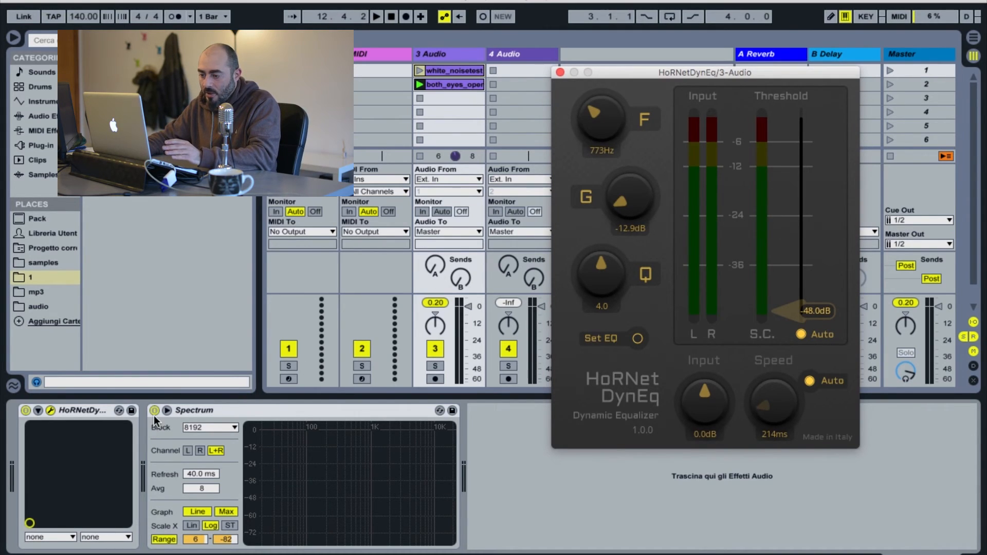
key("space")
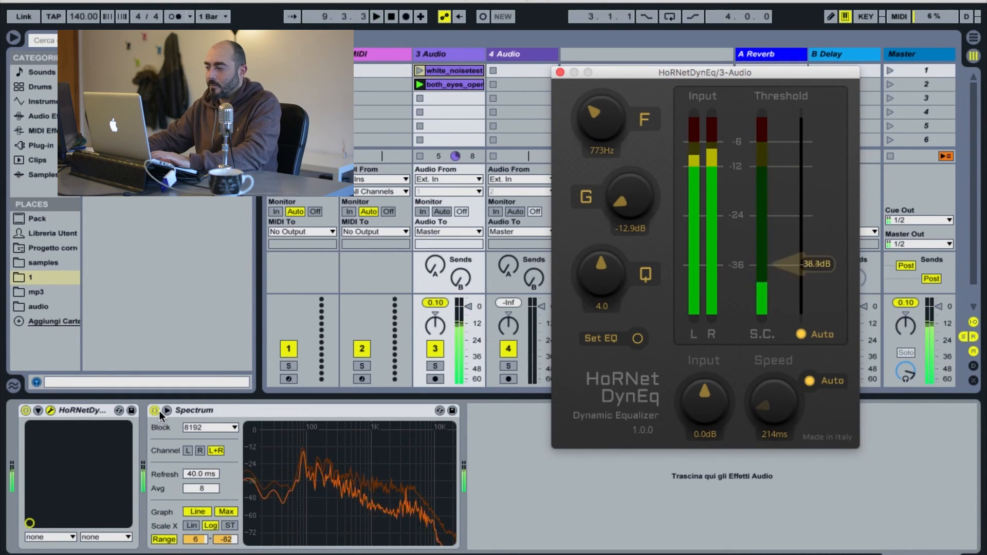
key("space")
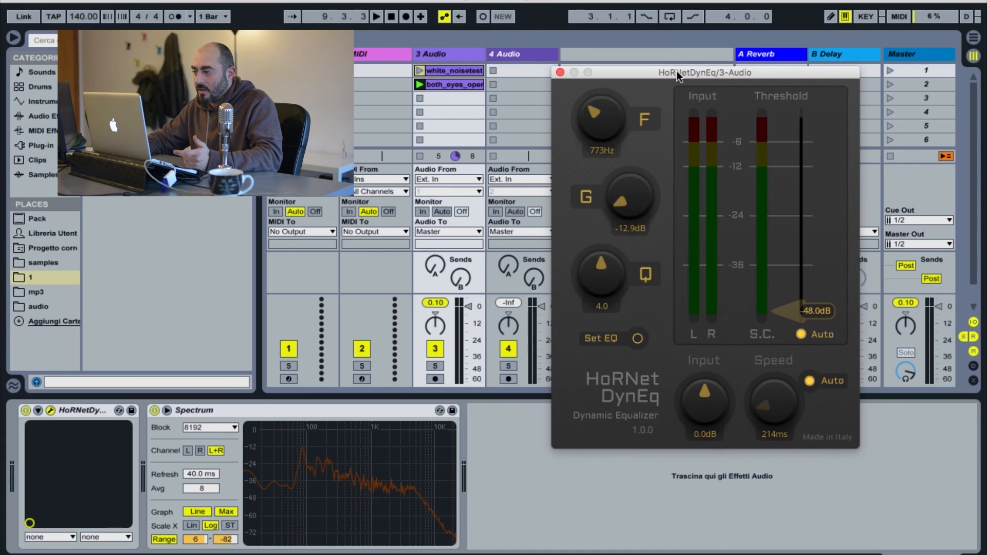
left_click_drag(677, 72, 678, 62)
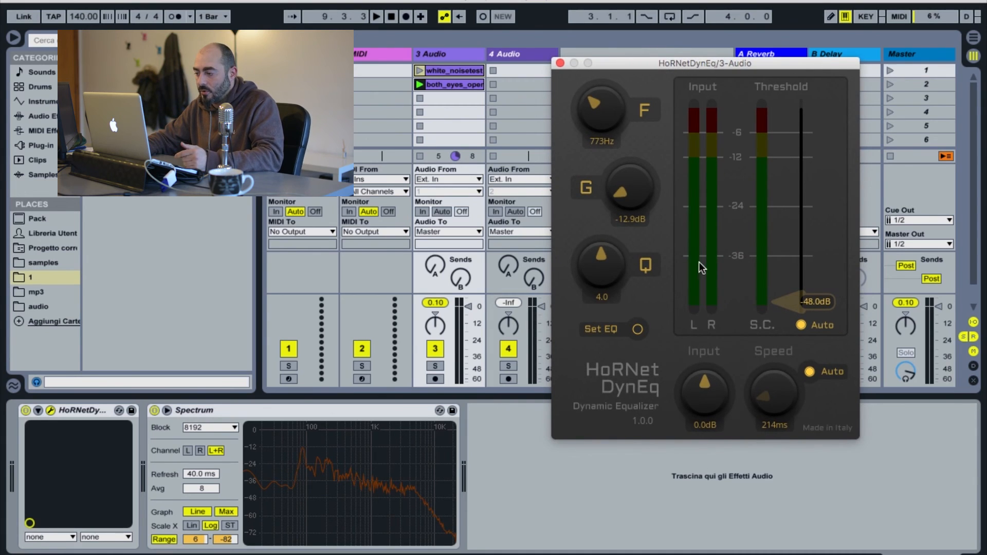